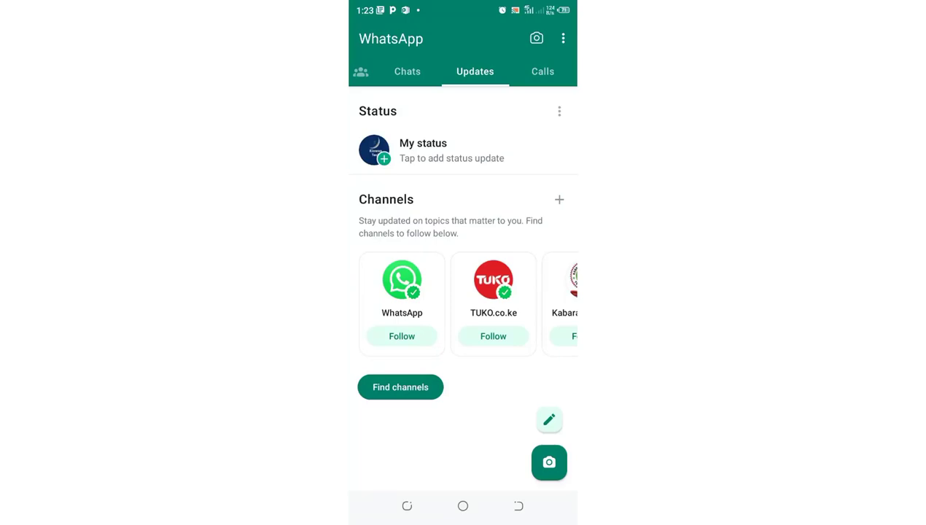
# Glance at WhatsApp's chats and updates pages, then return to the home screen.
pyautogui.click(408, 72)
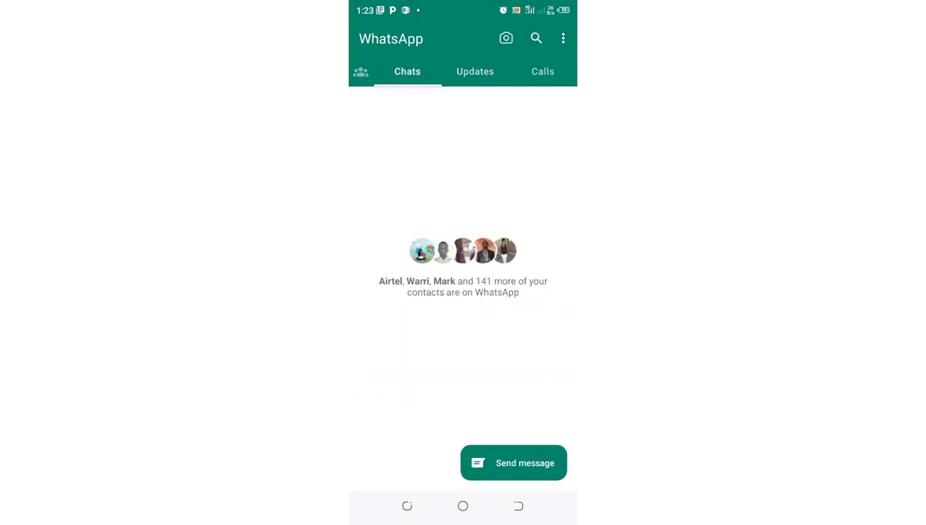
pyautogui.click(475, 72)
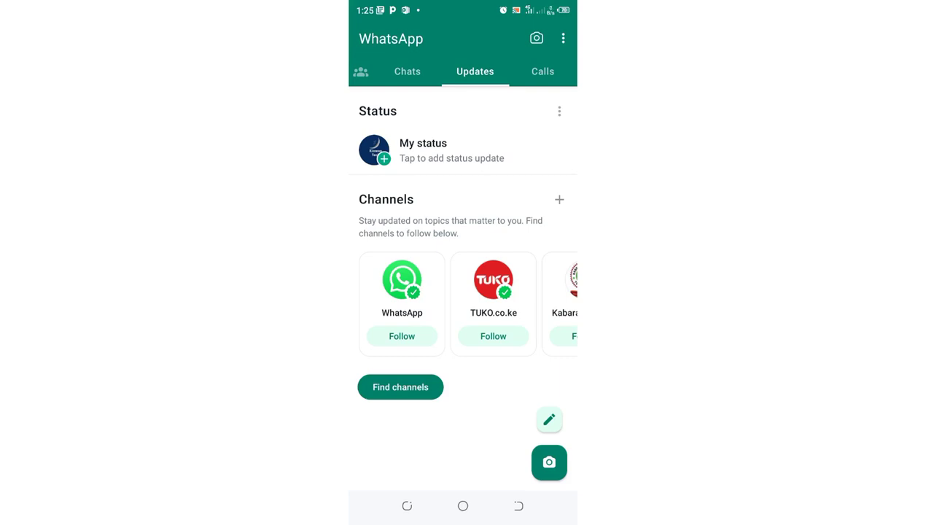
pyautogui.click(463, 506)
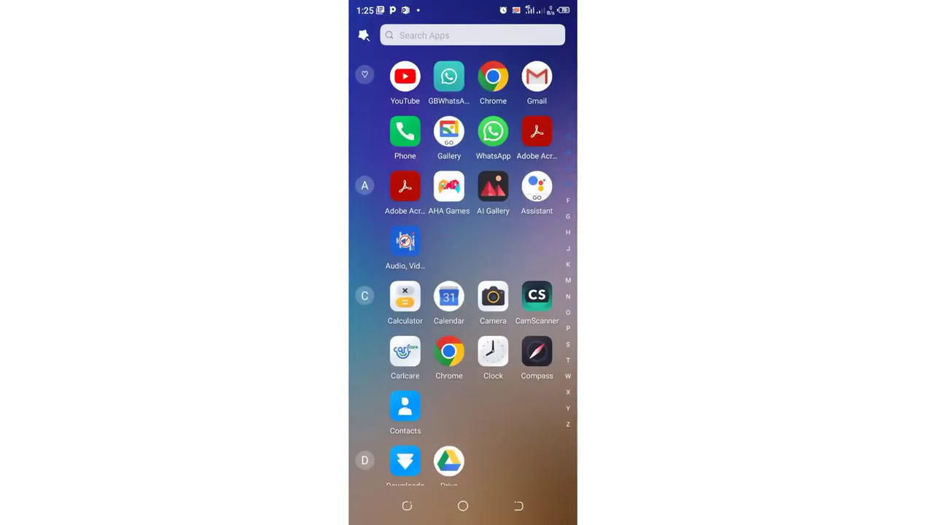
# Open GBWhatsApp, browse its Groups, Status and Calls tabs, then go back home.
pyautogui.click(448, 76)
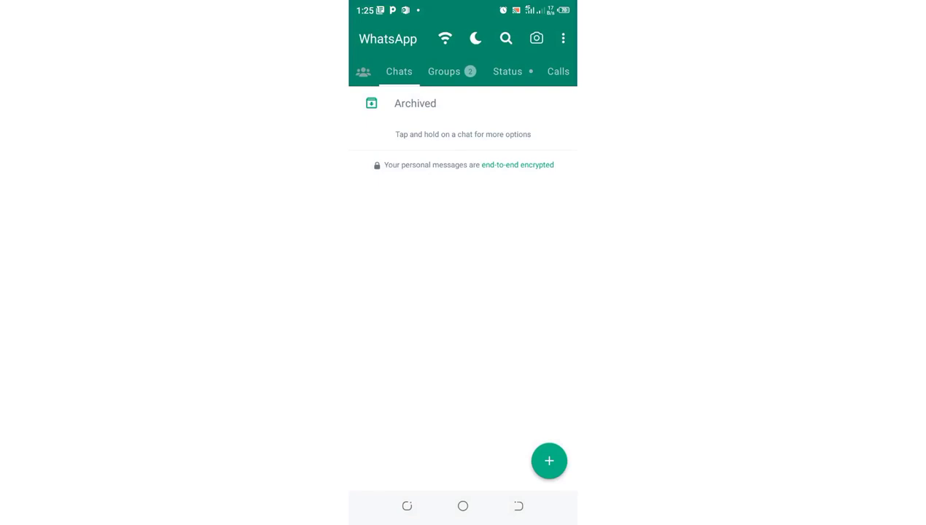
pyautogui.click(444, 70)
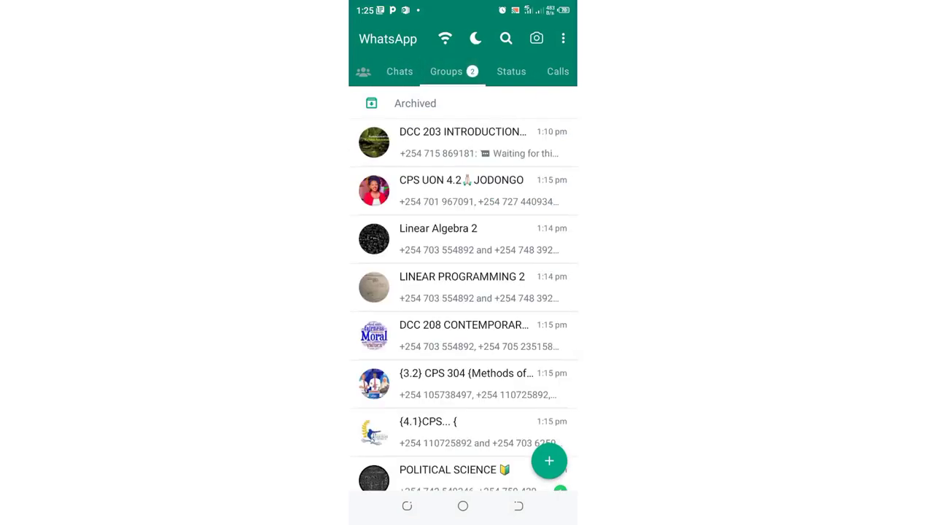
pyautogui.click(511, 71)
pyautogui.click(558, 71)
pyautogui.click(514, 70)
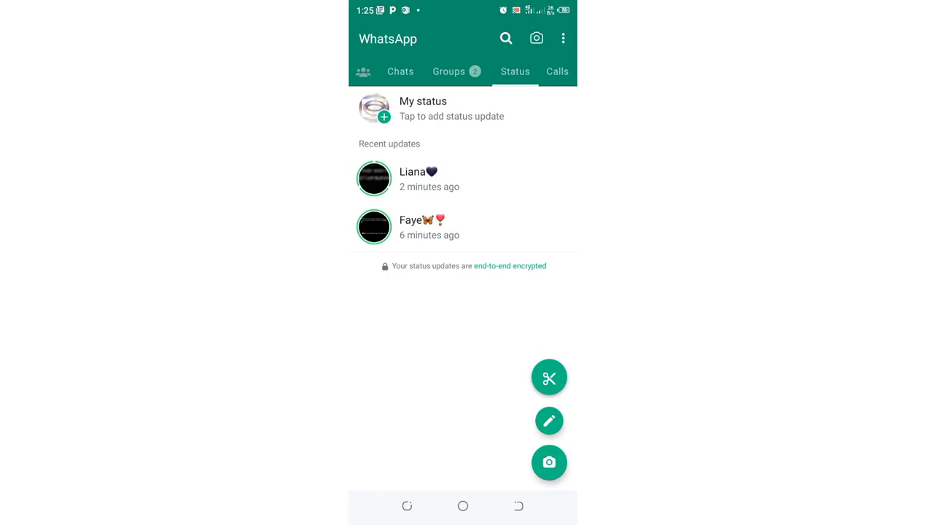
pyautogui.click(448, 71)
pyautogui.click(462, 505)
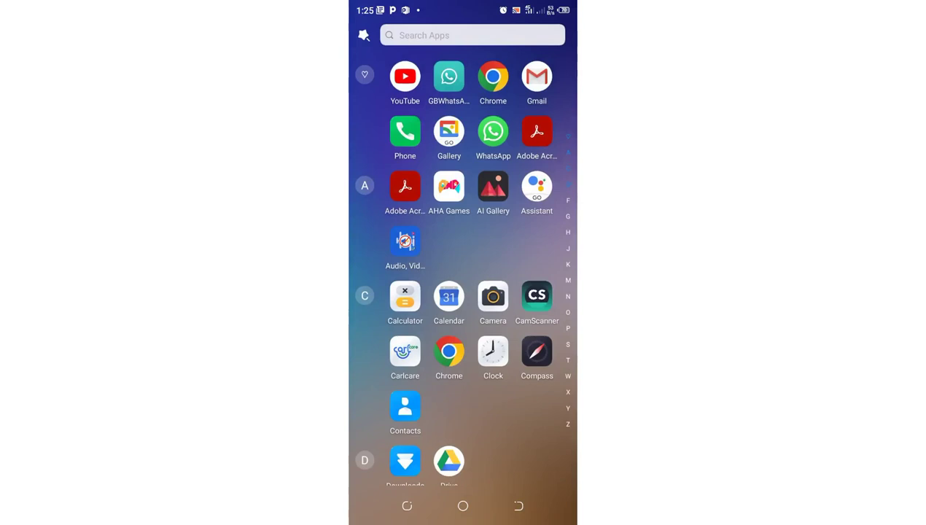
# In Chrome, search Google for 'gb whatsapp download' using the suggestion after typing 'gb'.
pyautogui.click(493, 76)
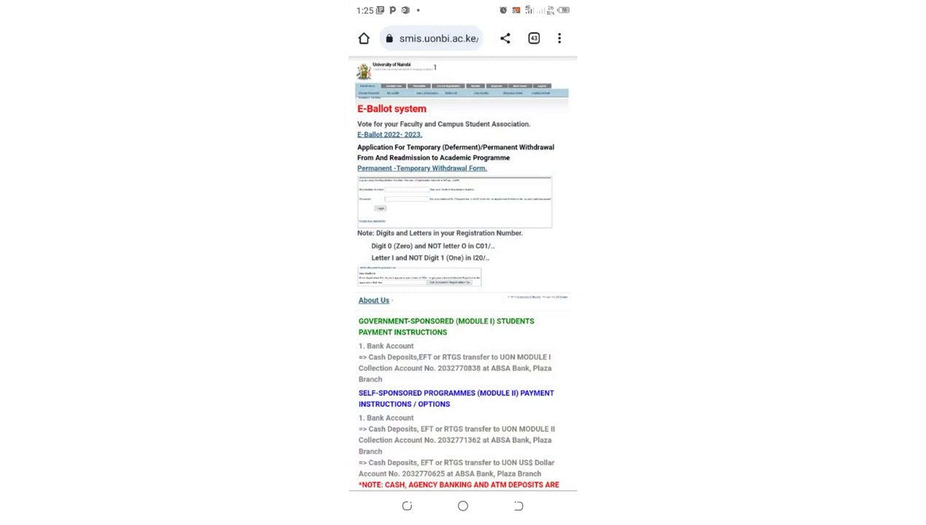
pyautogui.click(438, 38)
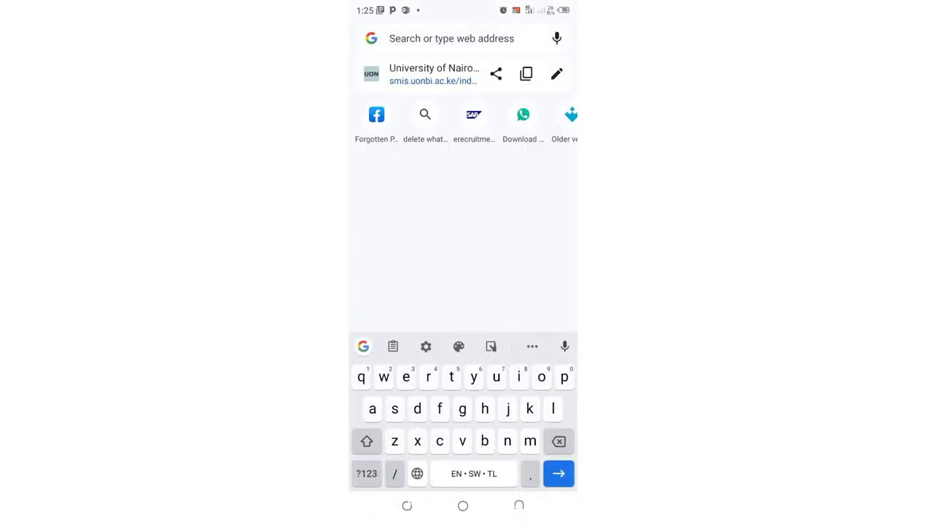
pyautogui.write('gb')
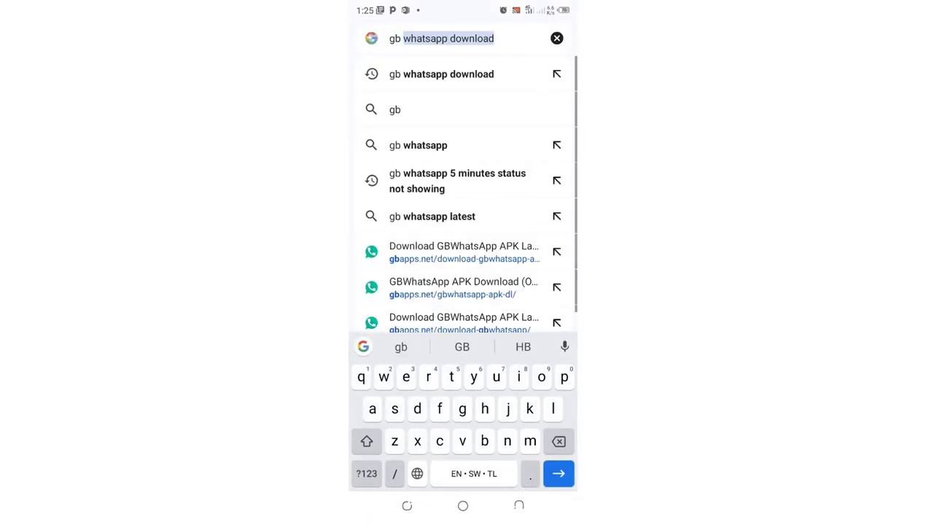
pyautogui.click(441, 74)
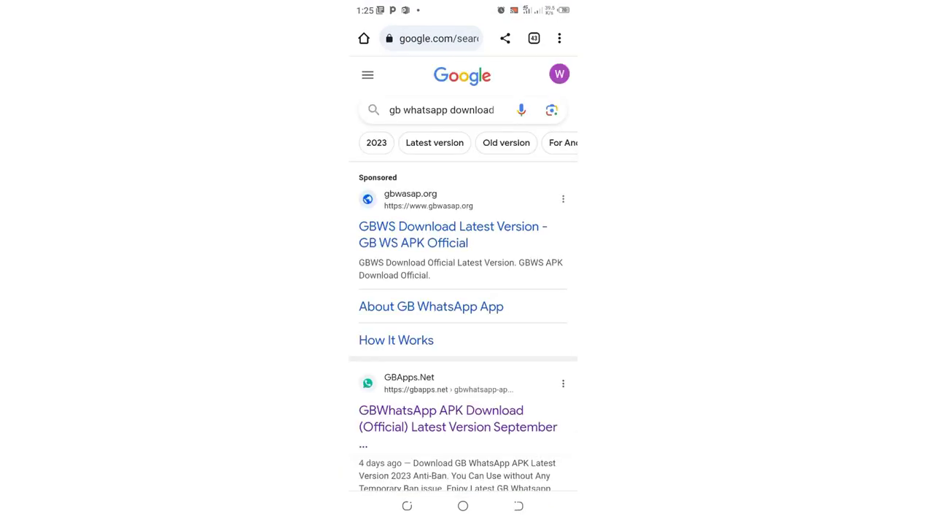
# Scroll through the Google results listing GBWhatsApp APK download sites.
pyautogui.scroll(-5, 463, 291)
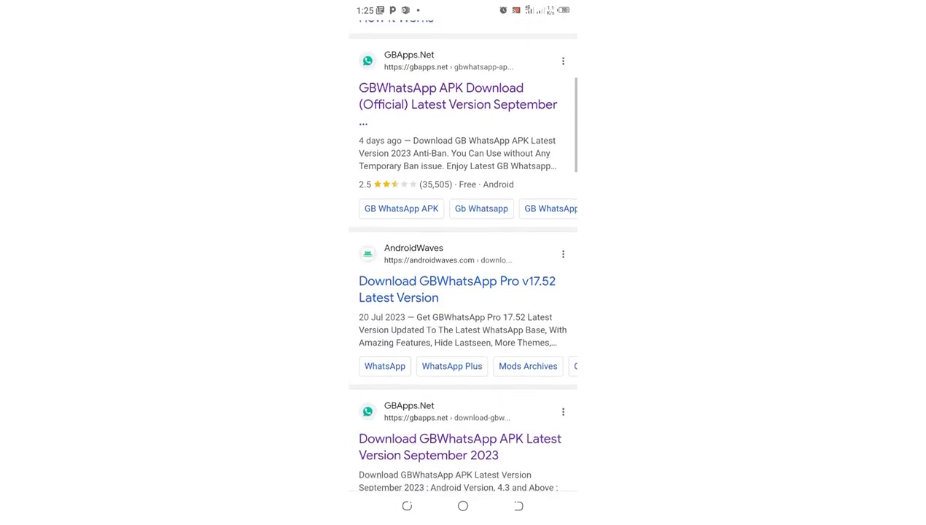
pyautogui.scroll(-2, 463, 291)
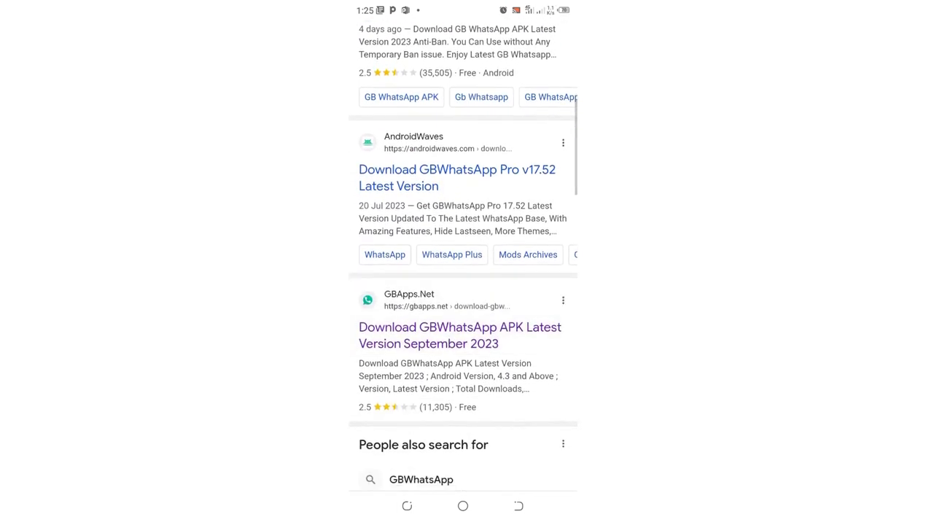
pyautogui.scroll(-8, 462, 291)
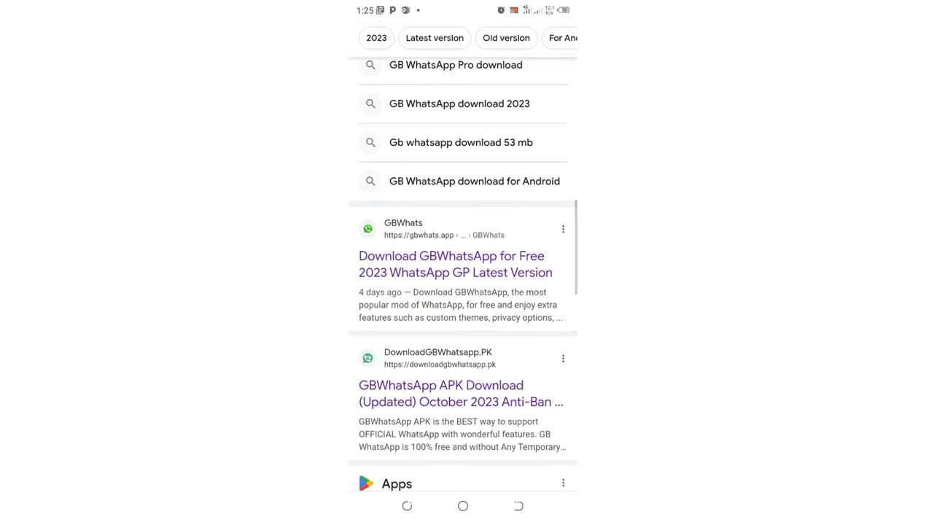
pyautogui.scroll(-7, 463, 292)
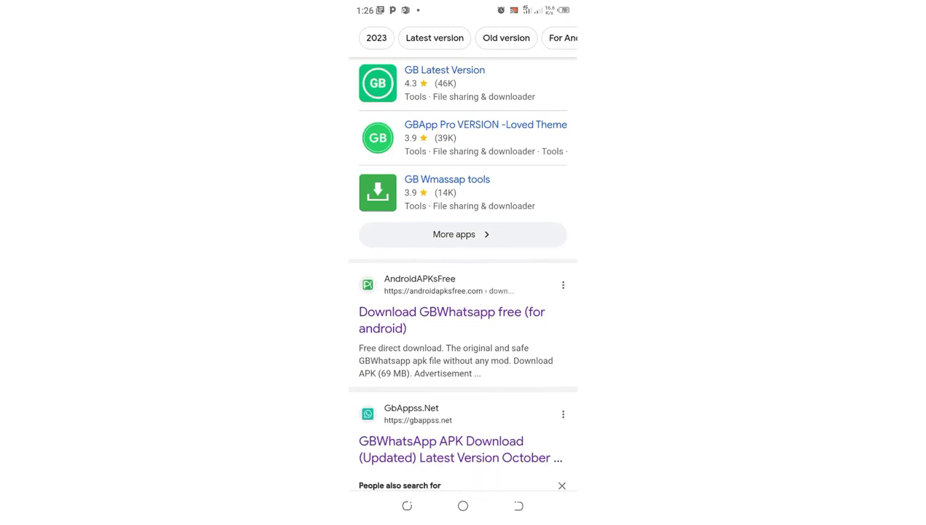
pyautogui.scroll(-1, 463, 291)
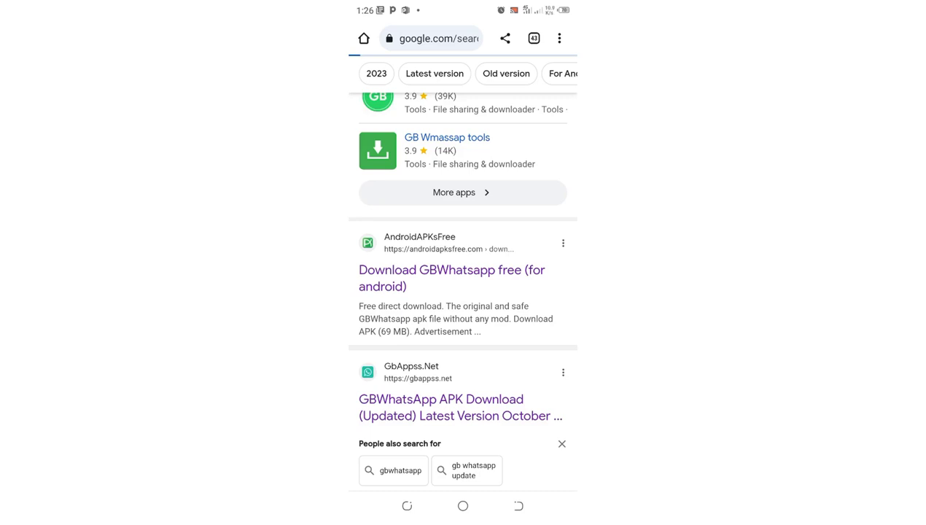
pyautogui.scroll(-1, 459, 289)
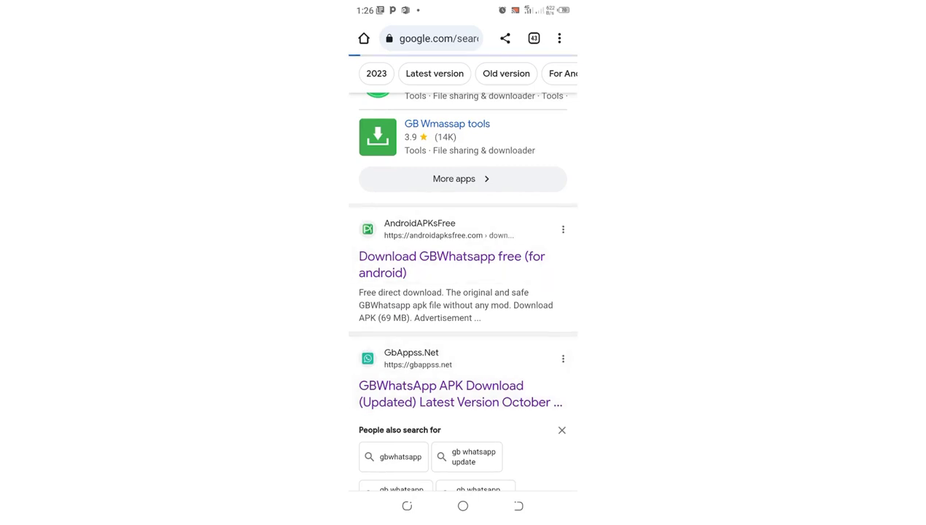
pyautogui.scroll(1, 462, 423)
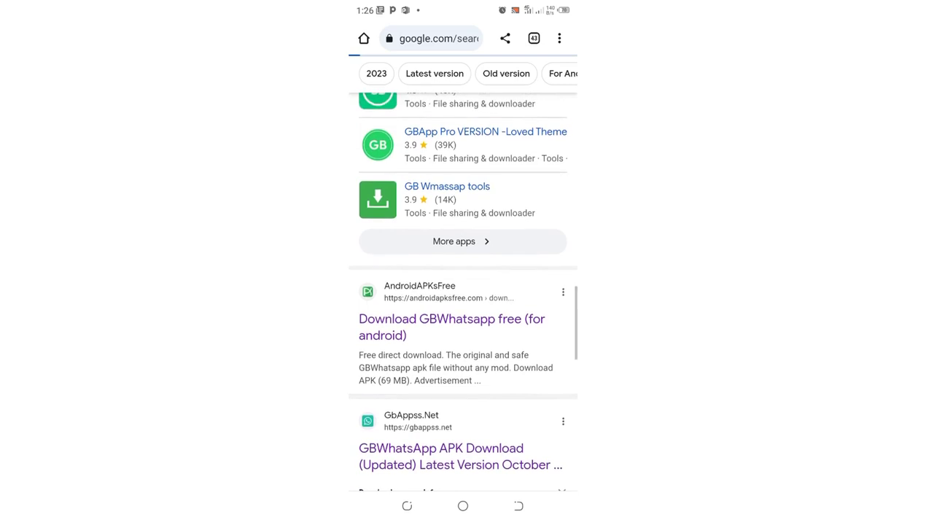
pyautogui.scroll(-3, 462, 292)
pyautogui.scroll(2, 462, 291)
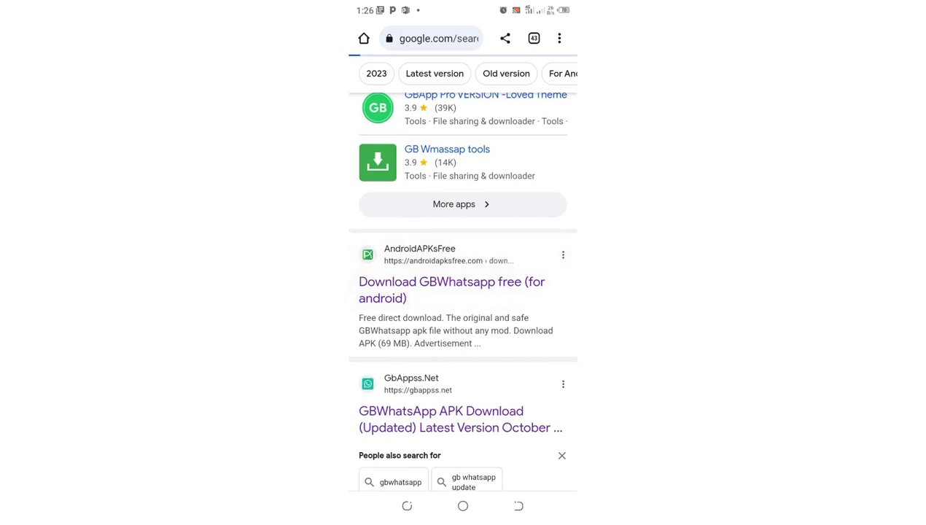
pyautogui.scroll(-2, 462, 291)
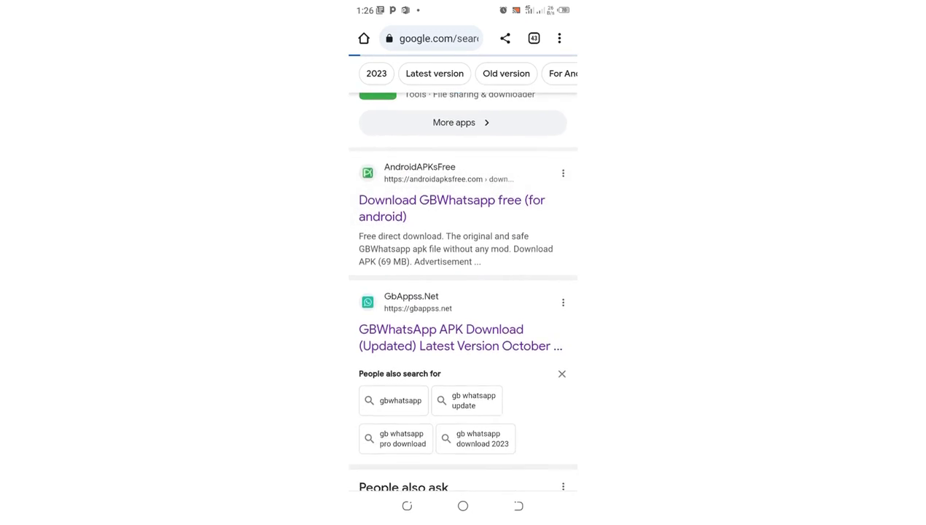
# Dismiss the 'People also search for' suggestions and scroll back through the results.
pyautogui.click(561, 373)
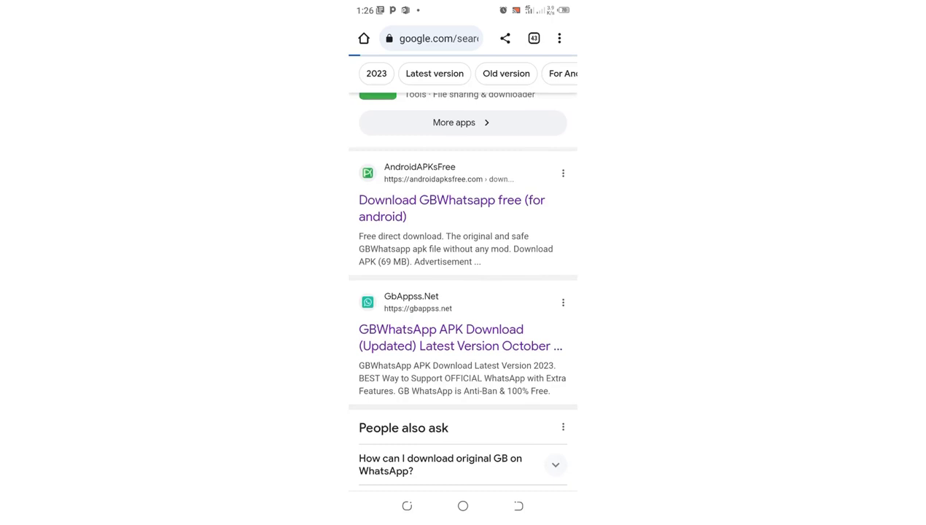
pyautogui.scroll(8, 462, 291)
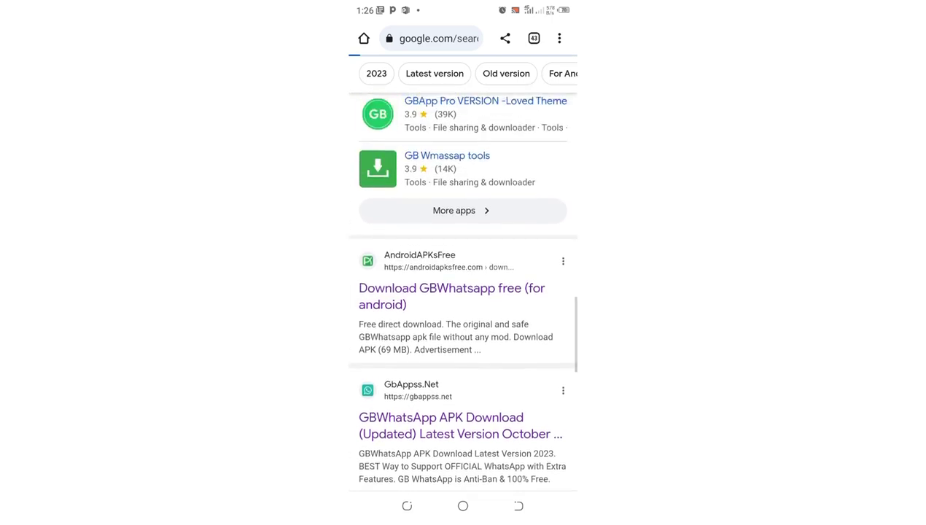
pyautogui.scroll(6, 462, 291)
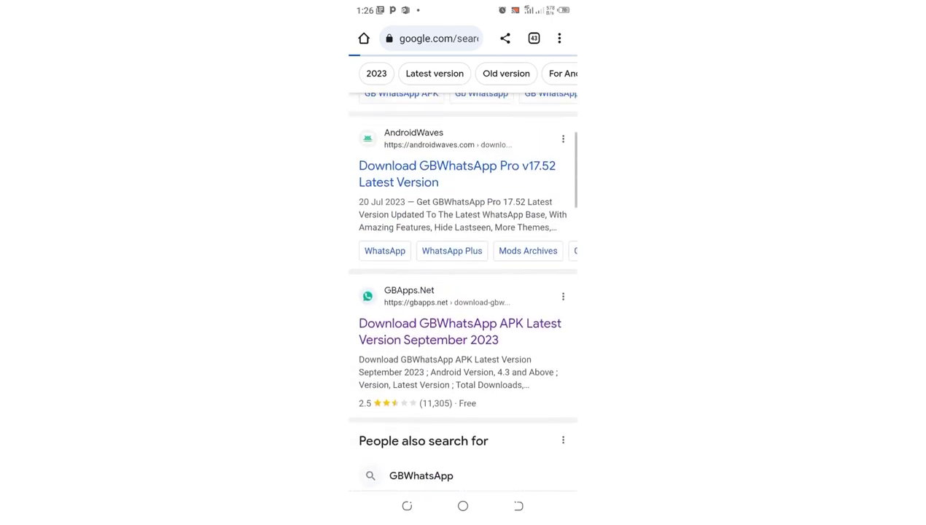
pyautogui.scroll(-10, 463, 291)
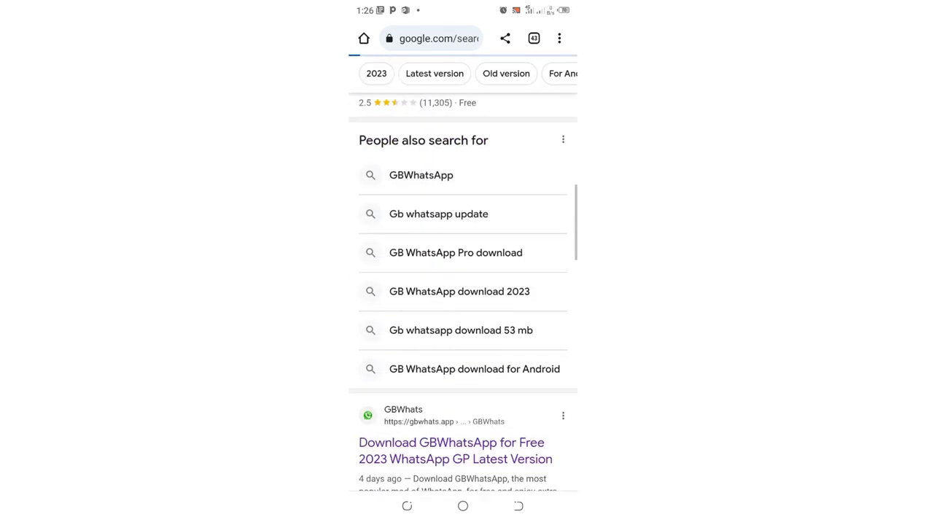
# Reload the timed-out androidapksfree.com page and check mobile data in the notification shade.
pyautogui.click(462, 422)
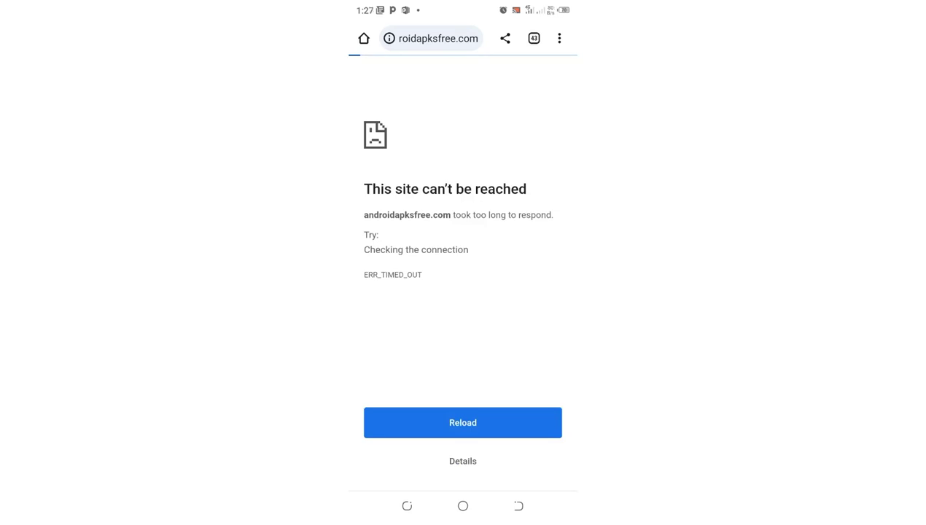
pyautogui.moveTo(462, 4); pyautogui.dragTo(463, 291)
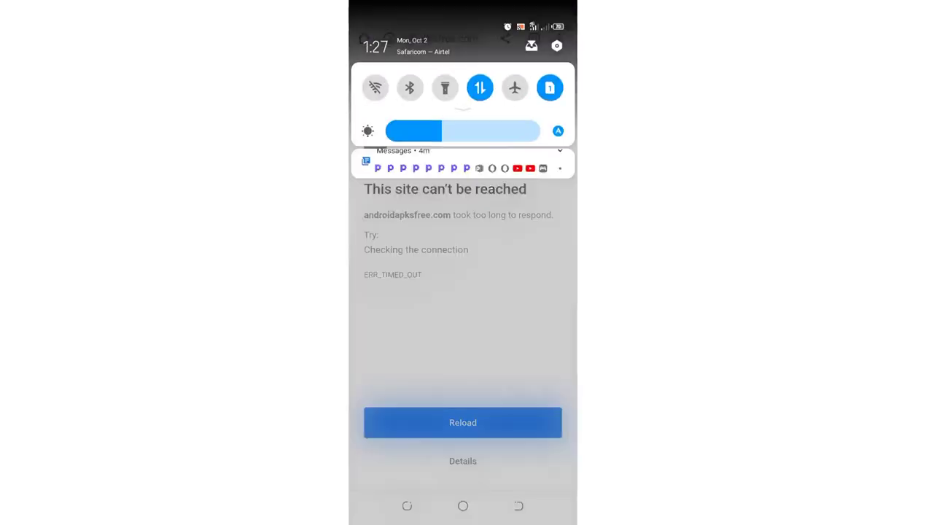
pyautogui.scroll(-5, 462, 328)
pyautogui.scroll(-10, 462, 306)
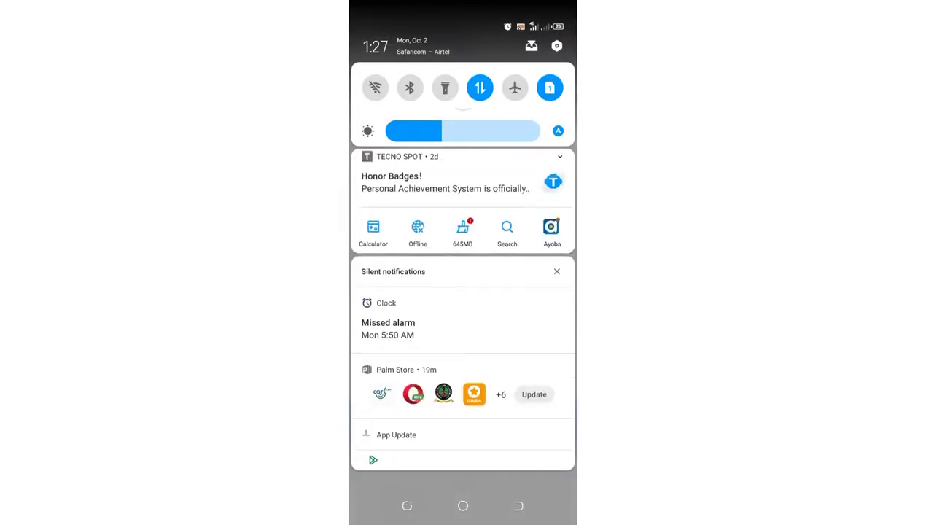
pyautogui.moveTo(462, 437); pyautogui.dragTo(462, 72)
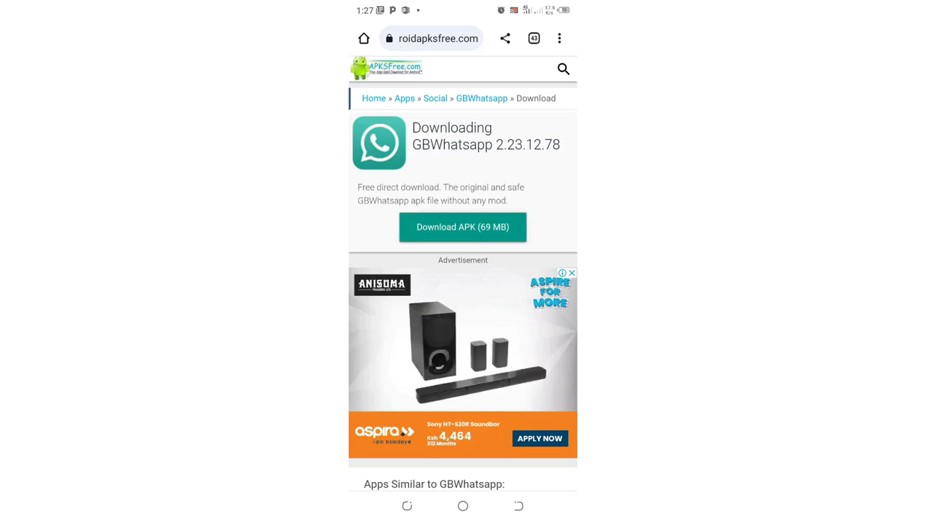
# Download the 69 MB GBWhatsapp 2.23.12.78 APK again and view it in Chrome's Downloads.
pyautogui.click(462, 227)
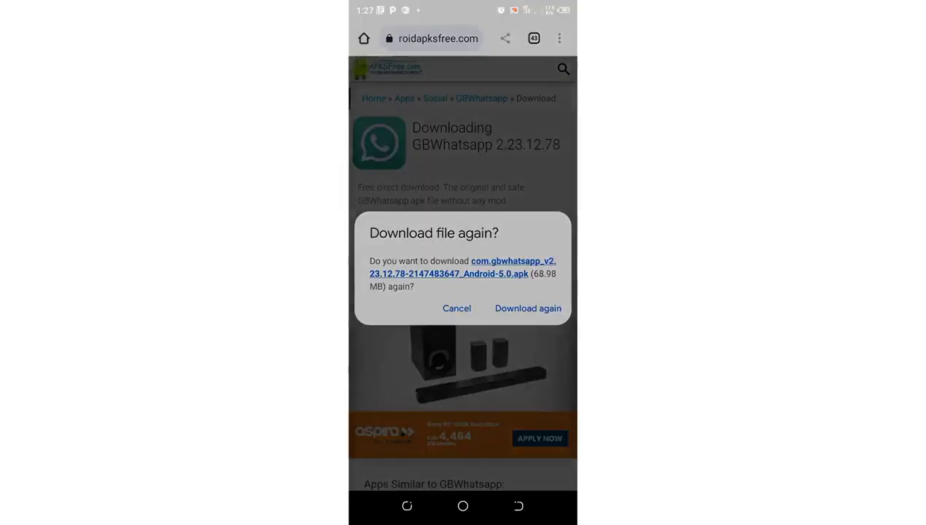
pyautogui.press('Escape')
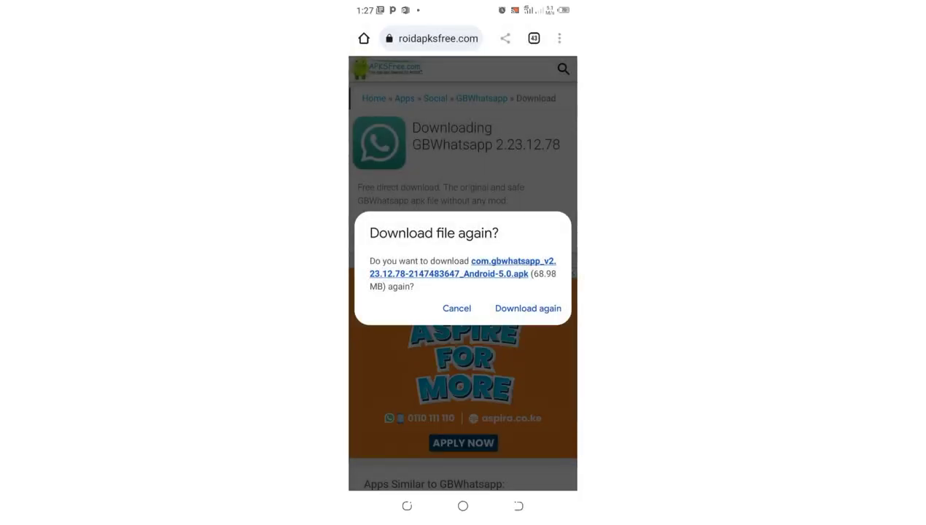
pyautogui.click(514, 308)
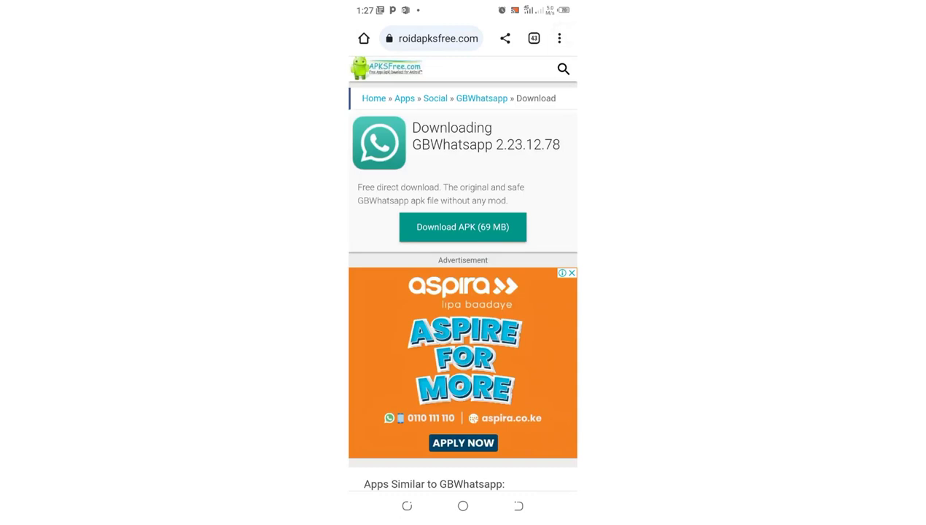
pyautogui.click(559, 38)
pyautogui.press('Escape')
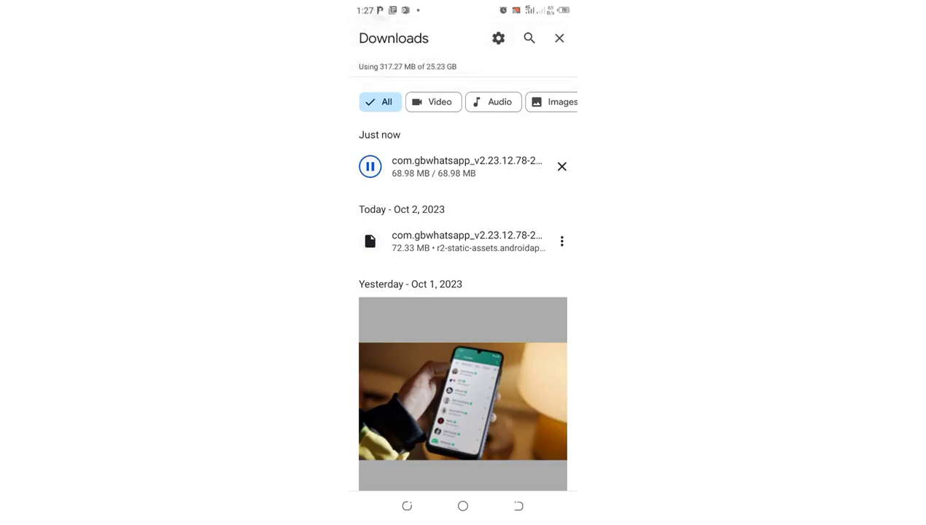
# Leave Chrome and scroll the app drawer to find the Files app.
pyautogui.click(462, 505)
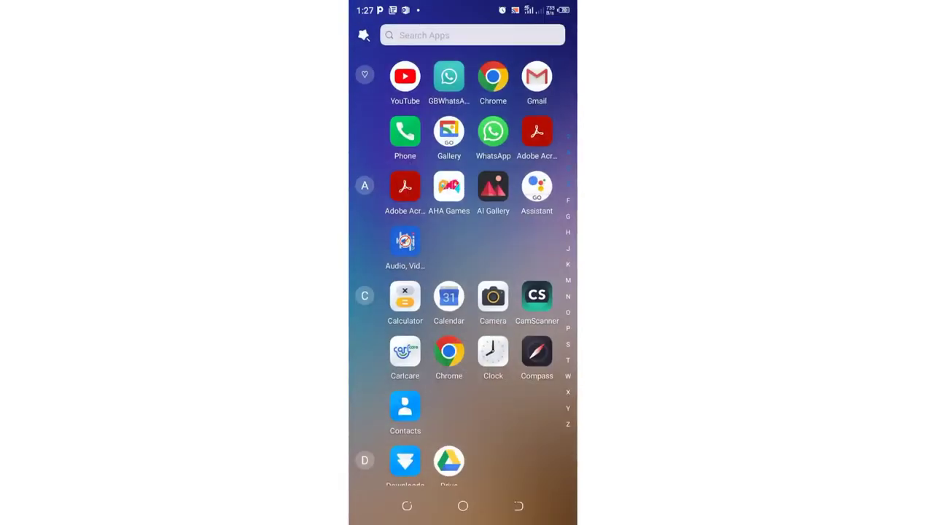
pyautogui.scroll(-5, 462, 262)
pyautogui.scroll(1, 459, 266)
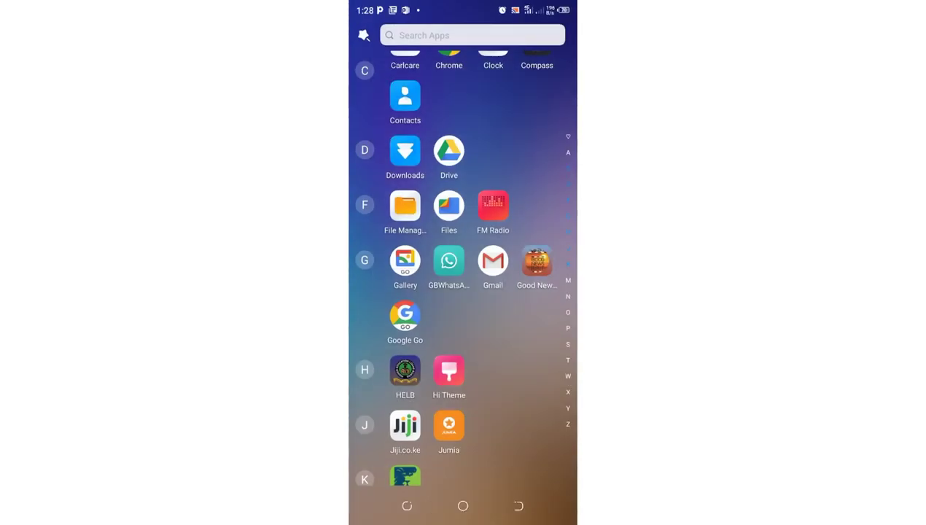
# In Files, open the Apps category, view the APK install files, then return to Installed apps.
pyautogui.click(448, 205)
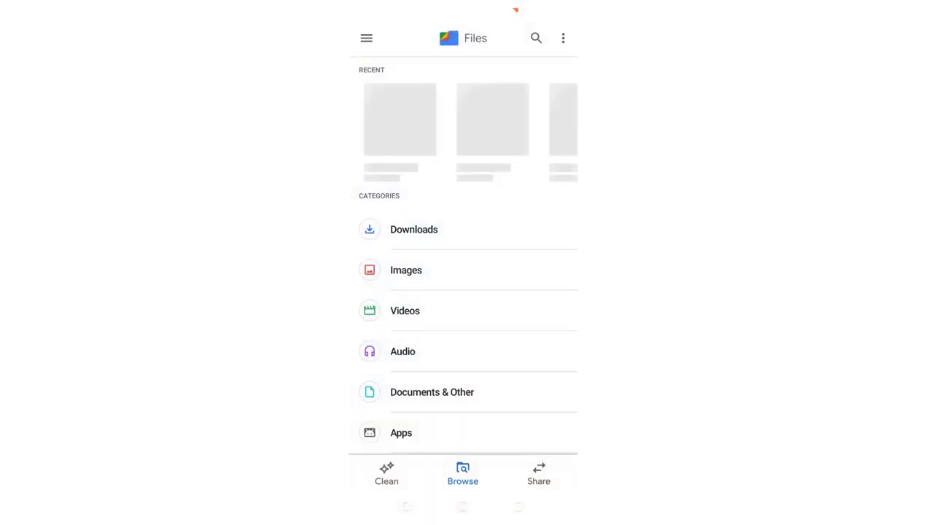
pyautogui.scroll(-1, 463, 291)
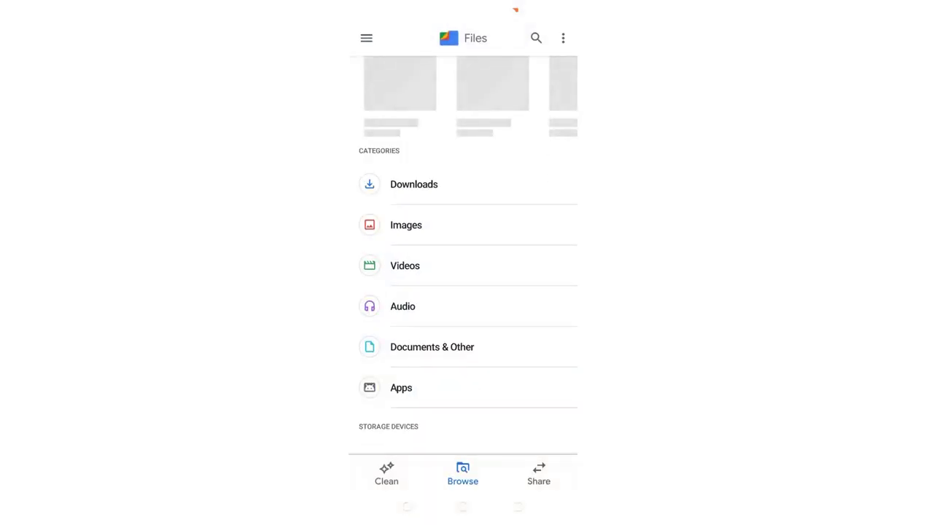
pyautogui.click(408, 387)
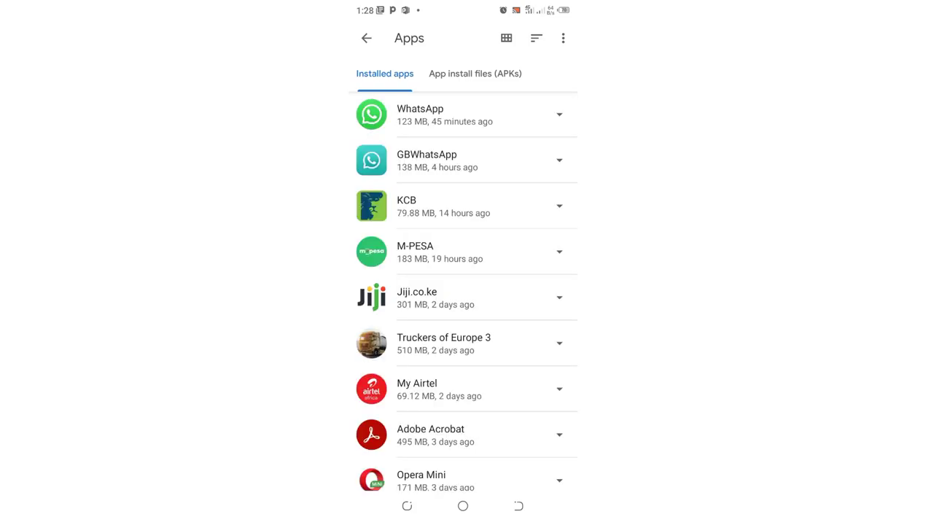
pyautogui.click(474, 74)
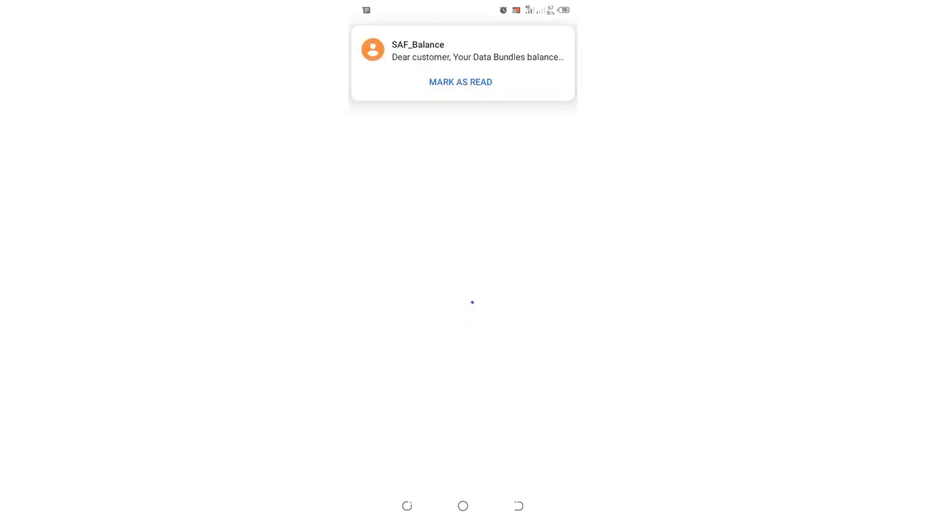
pyautogui.click(460, 82)
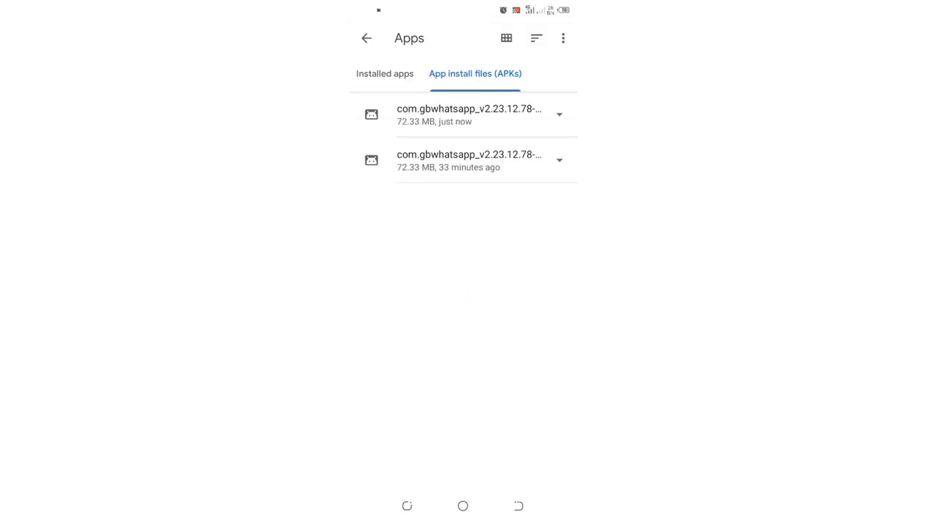
pyautogui.click(384, 74)
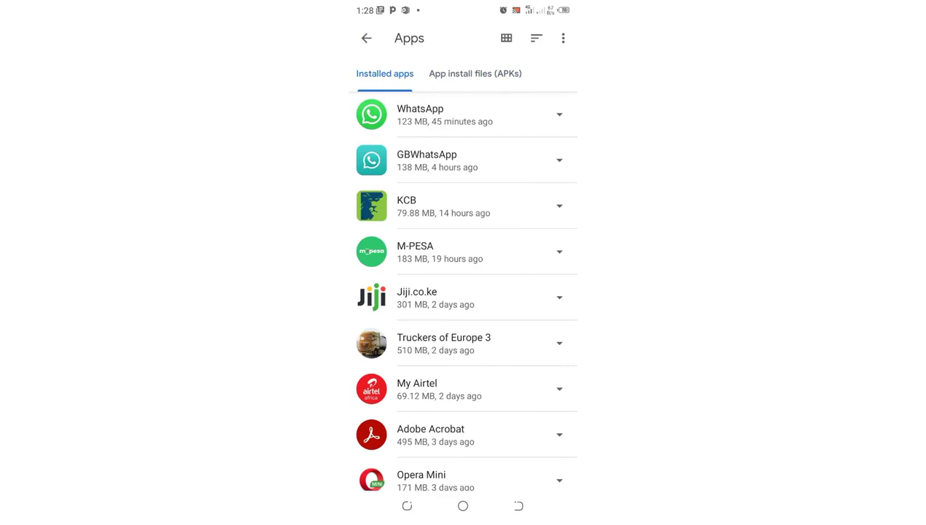
pyautogui.moveTo(511, 291); pyautogui.dragTo(452, 291)
# Install the newest com.gbwhatsapp APK from the App install files (APKs) list.
pyautogui.click(475, 73)
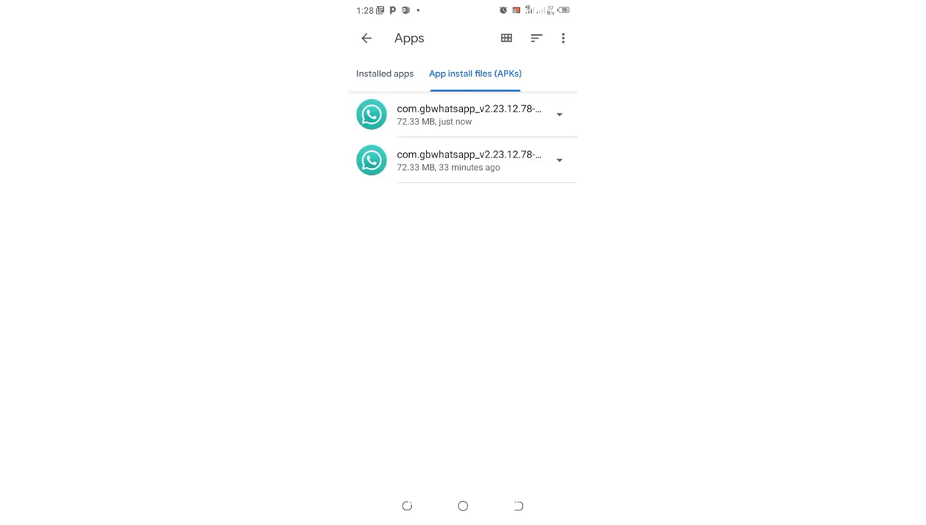
pyautogui.click(467, 115)
pyautogui.click(467, 115)
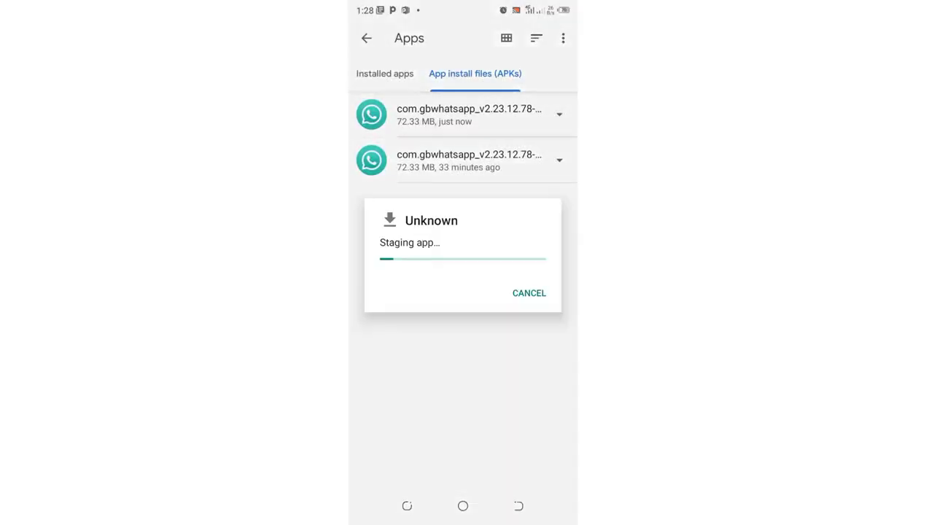